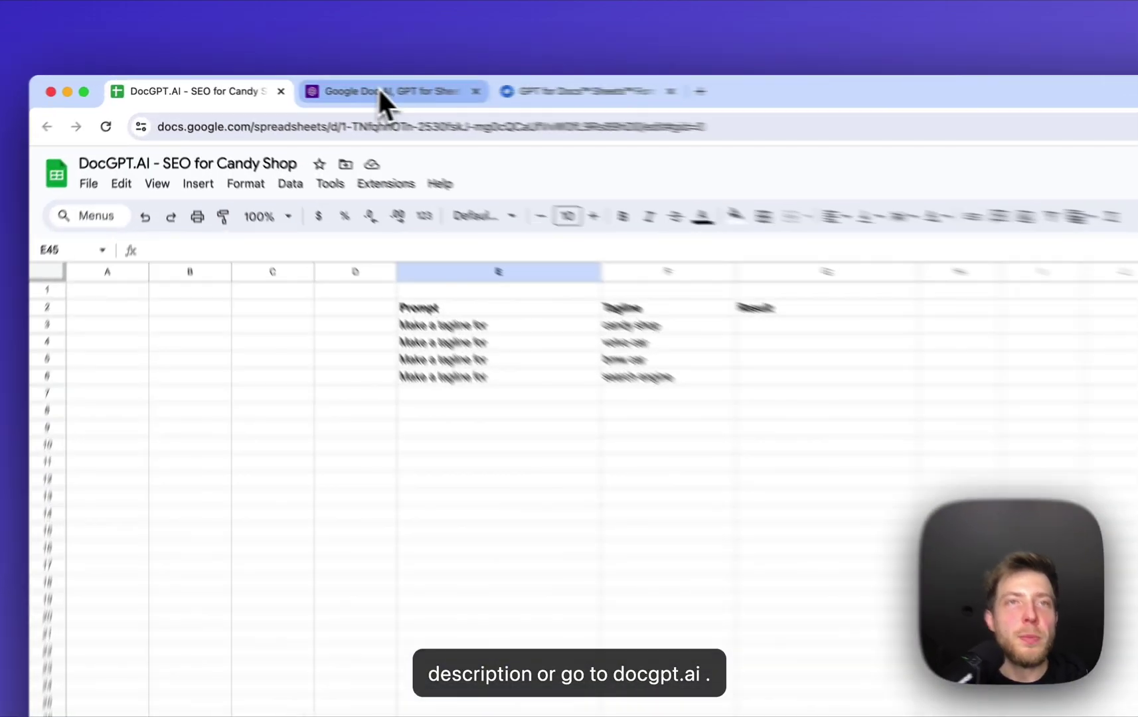
- Switch to the docgpt.ai tab and scroll down to the GPT for Sheets add-on card
click(299, 87)
scroll(483, 419, up, 3)
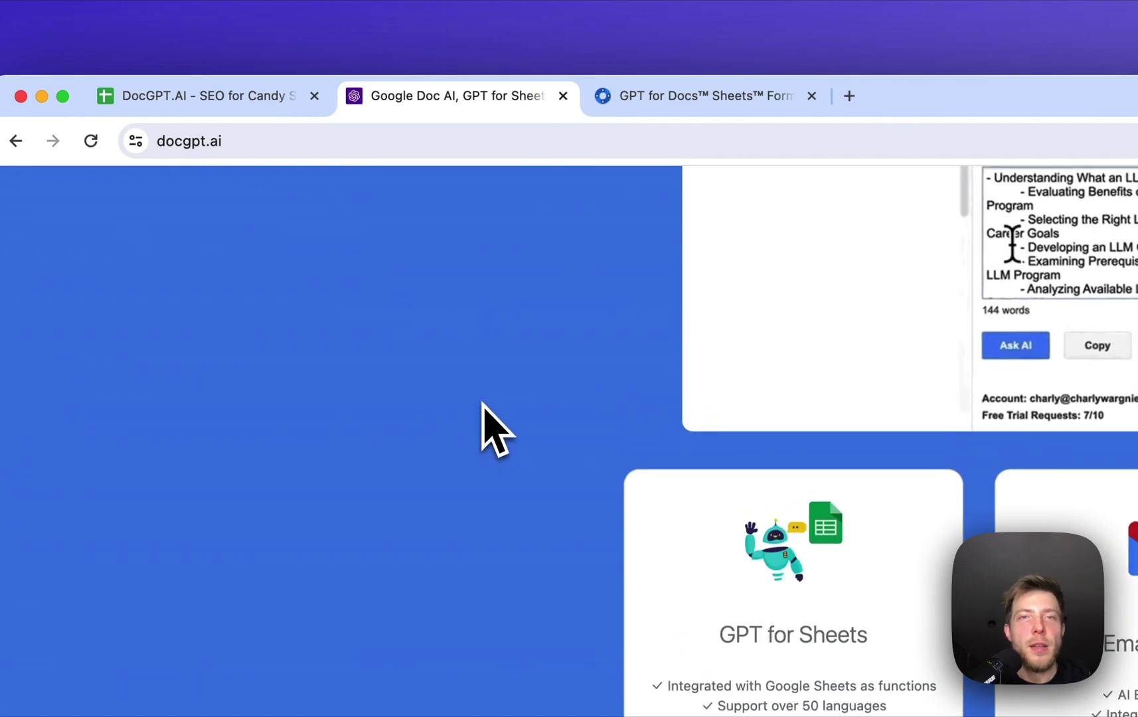
scroll(495, 431, down, 5)
scroll(764, 478, down, 1)
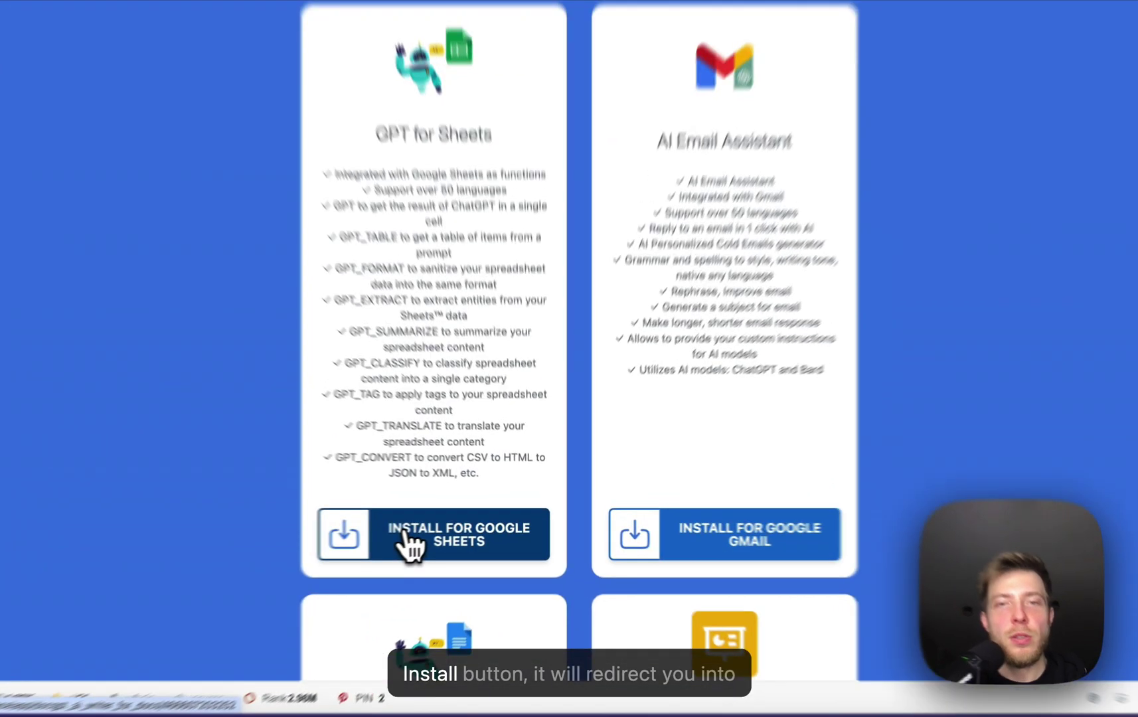
- Choose Install for Google Sheets to bring up the GPT for Docs Sheets Marketplace listing
click(463, 531)
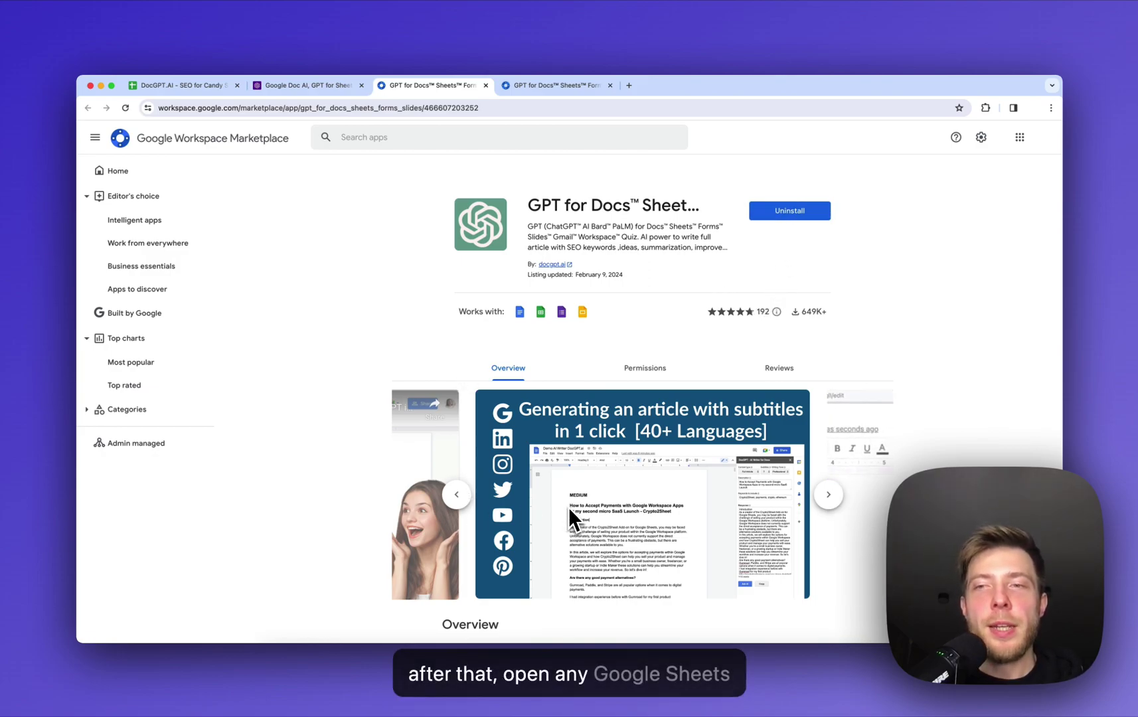
- Back in the candy-shop spreadsheet, launch the DocGPT sidebar from Extensions > GPT for Docs Sheets Forms Slides
click(194, 86)
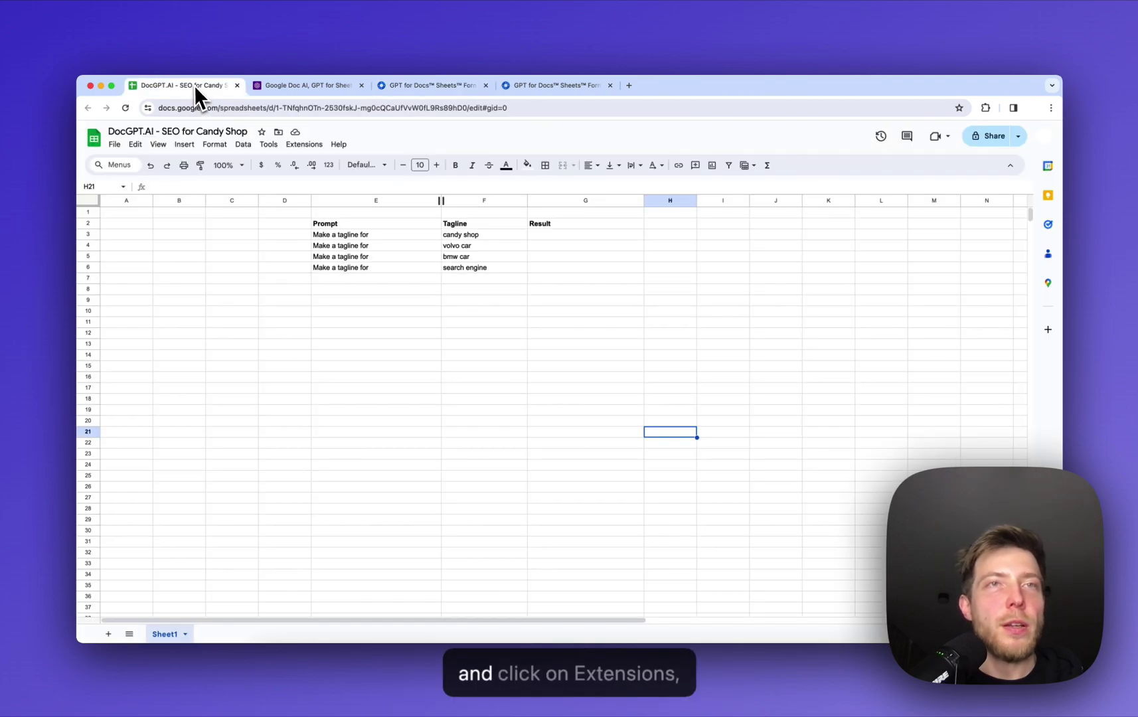
click(319, 432)
click(304, 144)
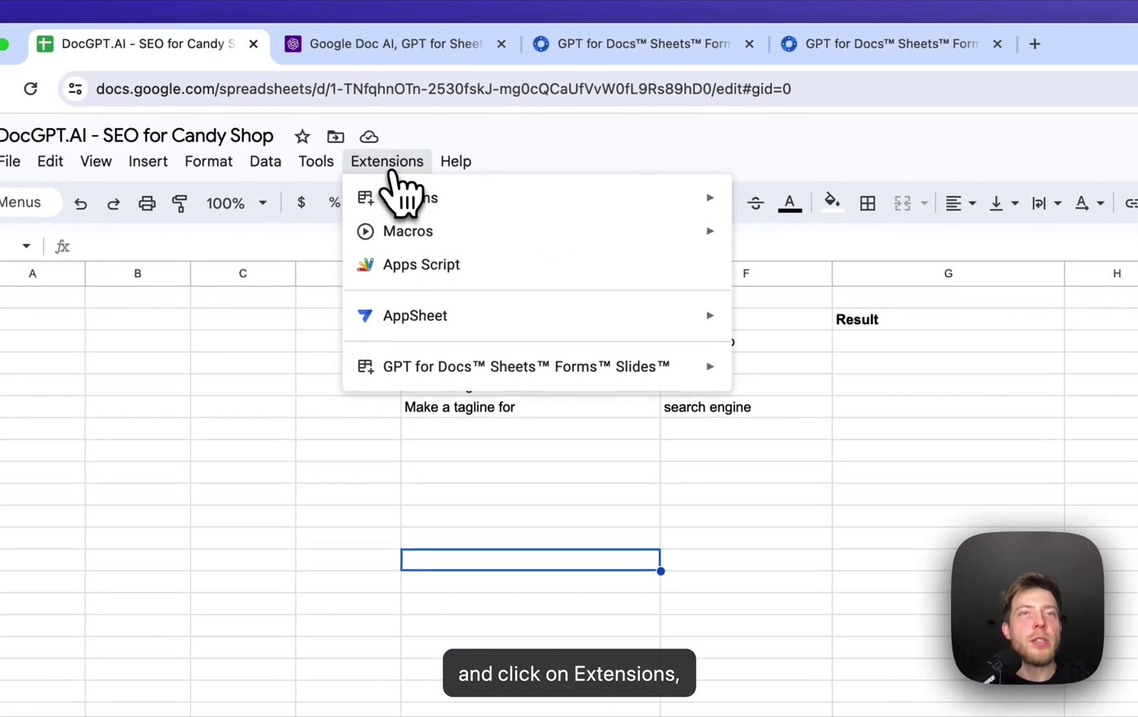
mouse_move(404, 372)
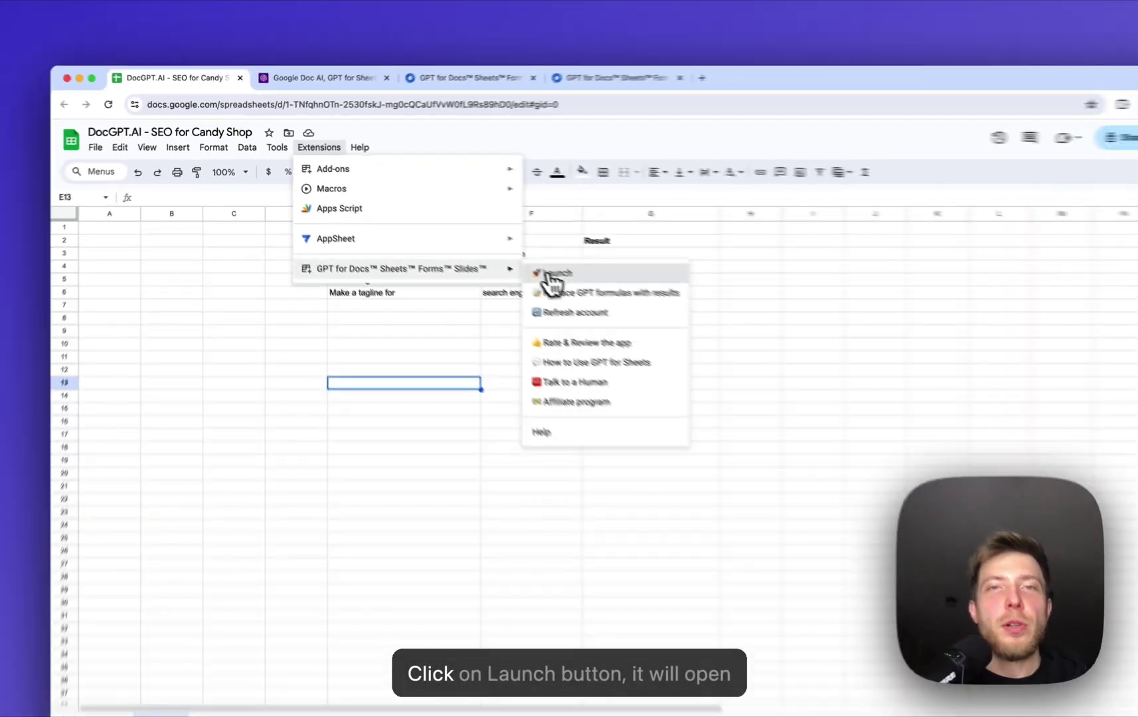
click(554, 273)
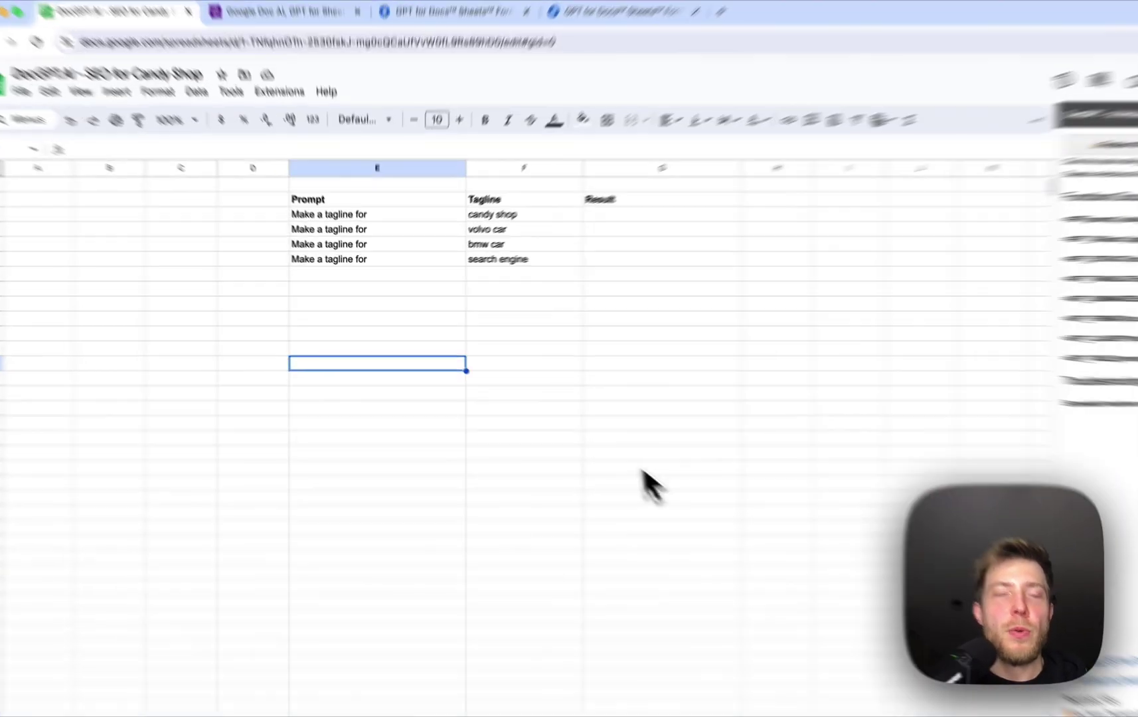
- Expand the =GPT(prompt, [value]) documentation and copy its coffee-shop tagline example formula
click(447, 413)
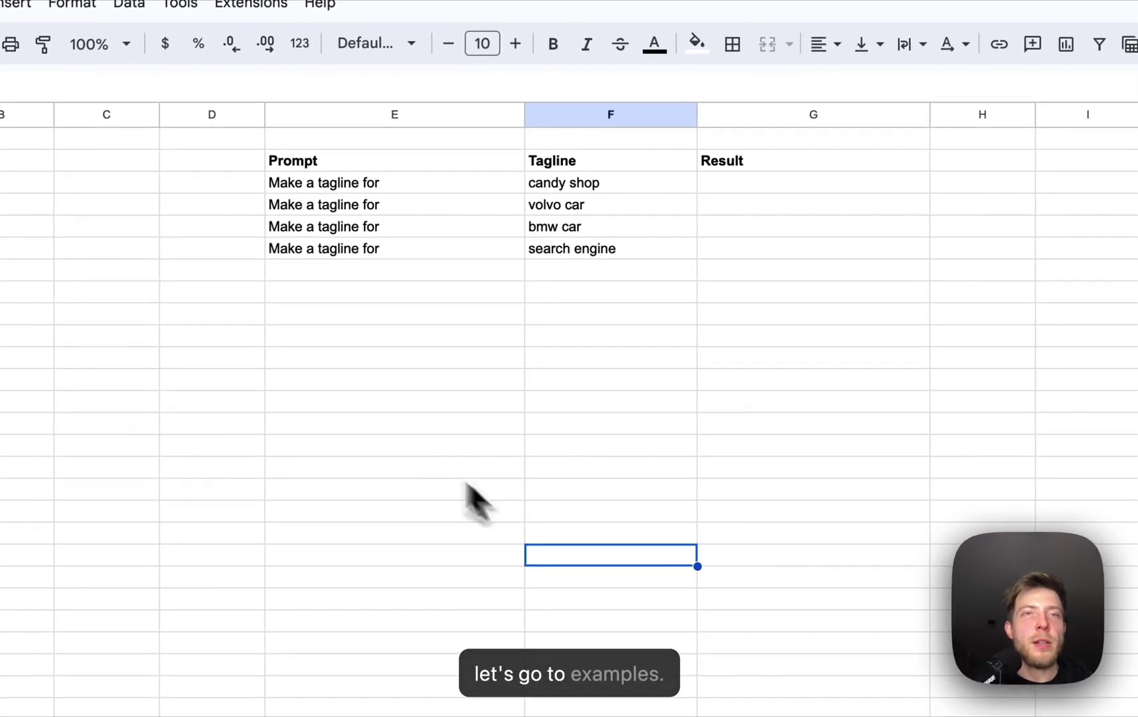
click(269, 337)
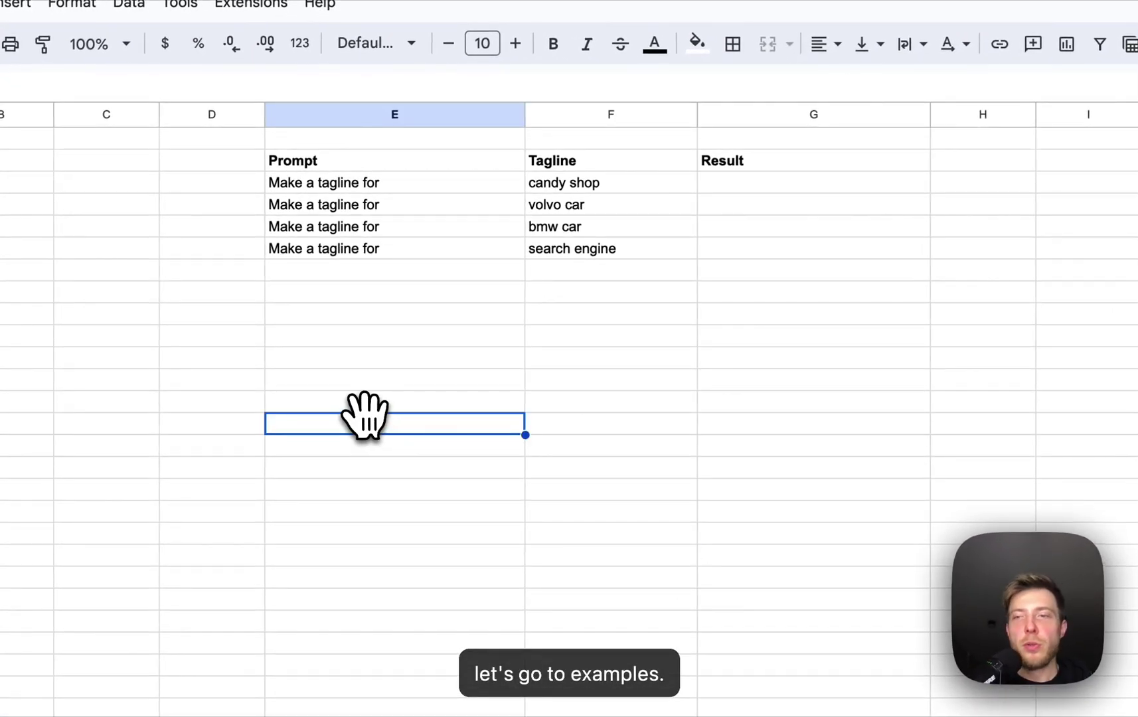
click(485, 365)
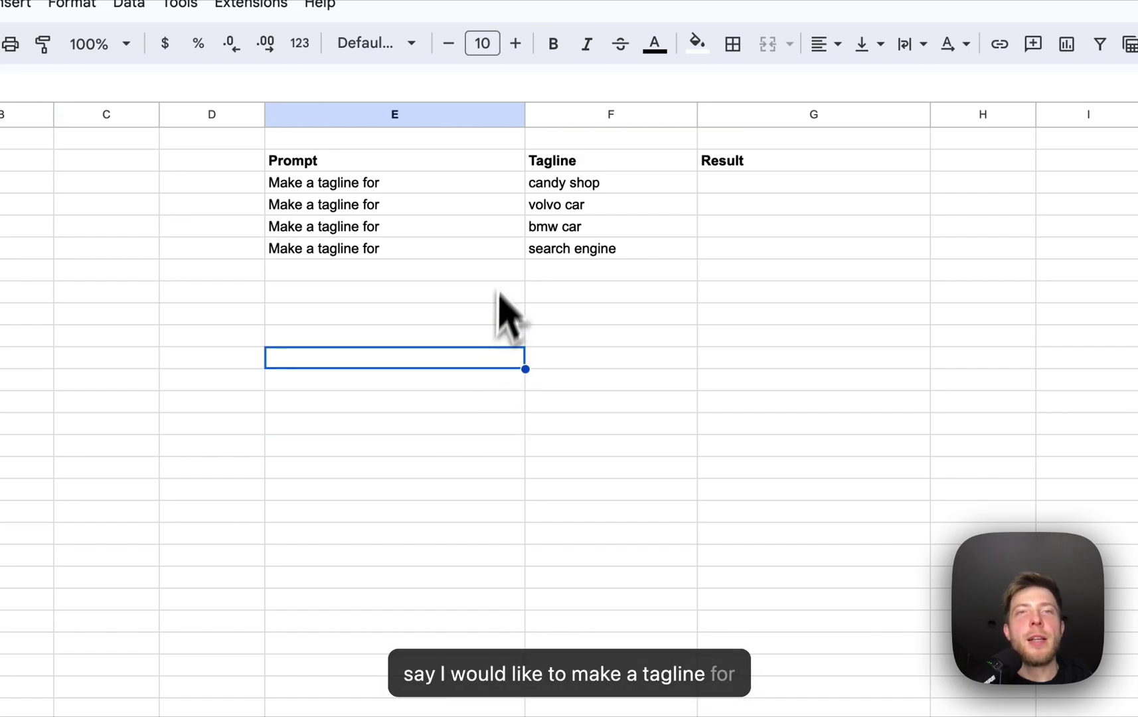
click(576, 186)
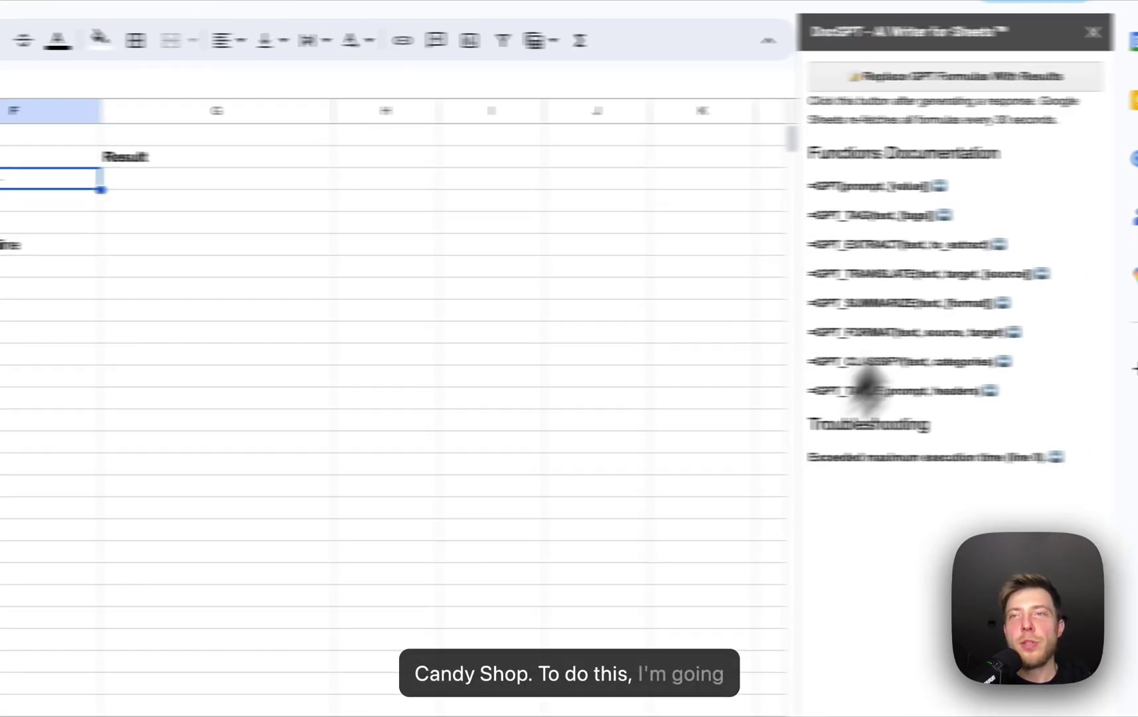
click(832, 186)
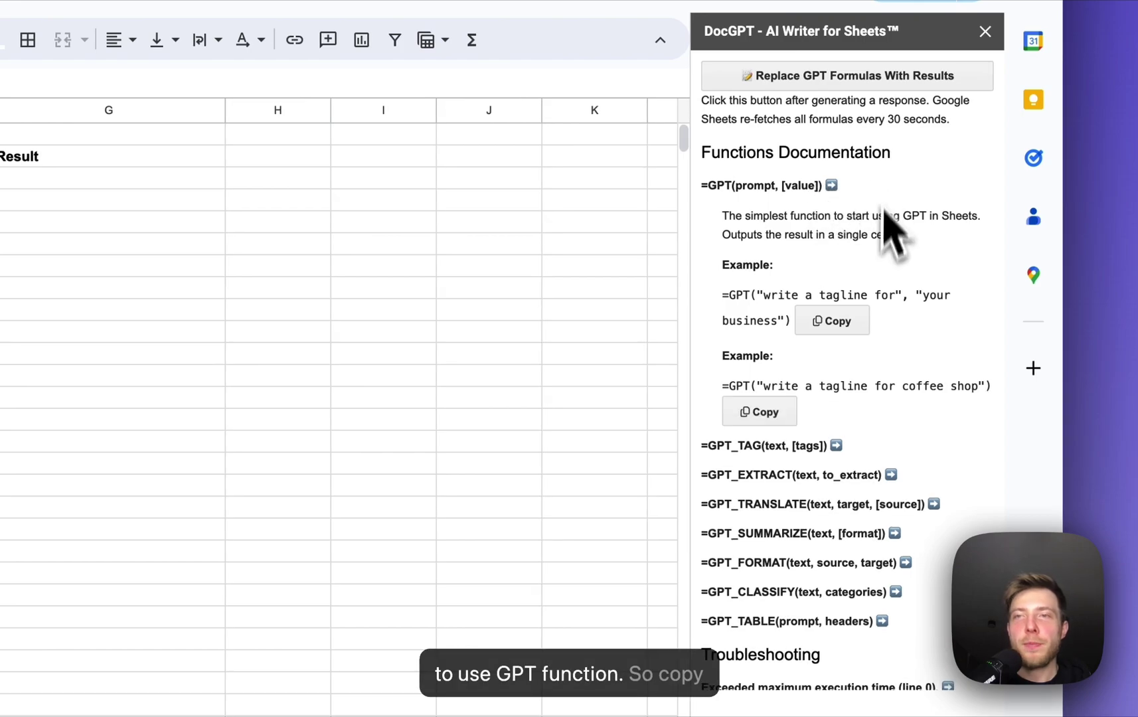
click(772, 414)
- Paste the example into G3 and change it to =GPT(E3, F3) so it starts generating
click(507, 370)
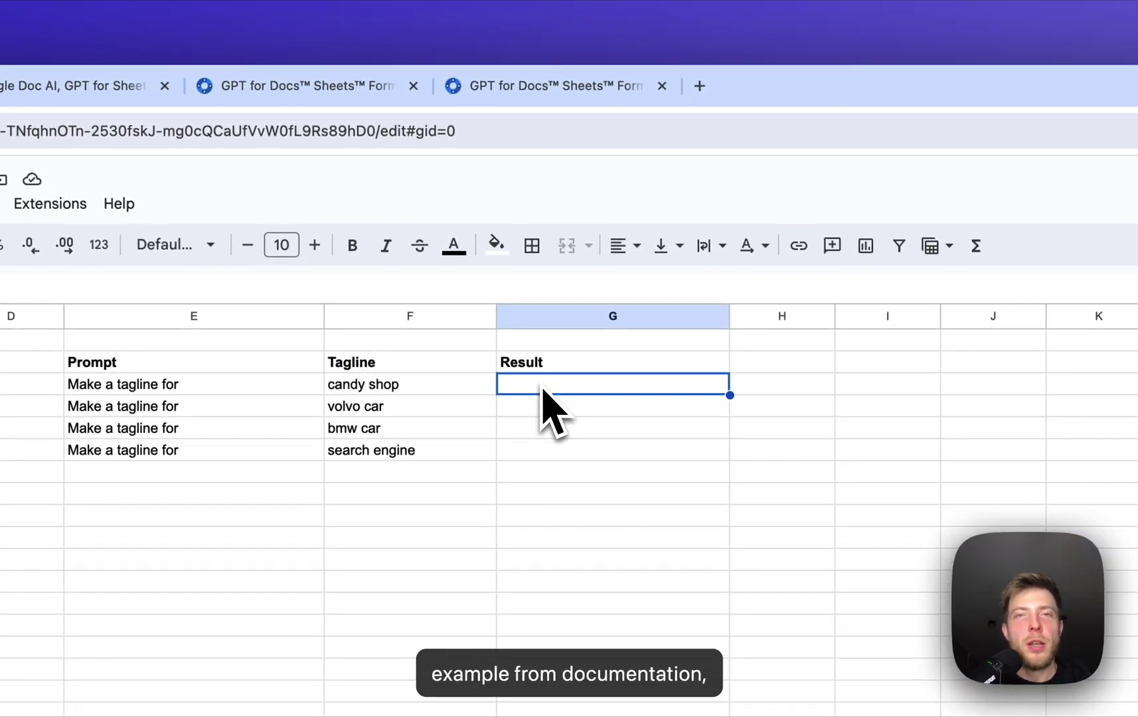
key(ctrl+v)
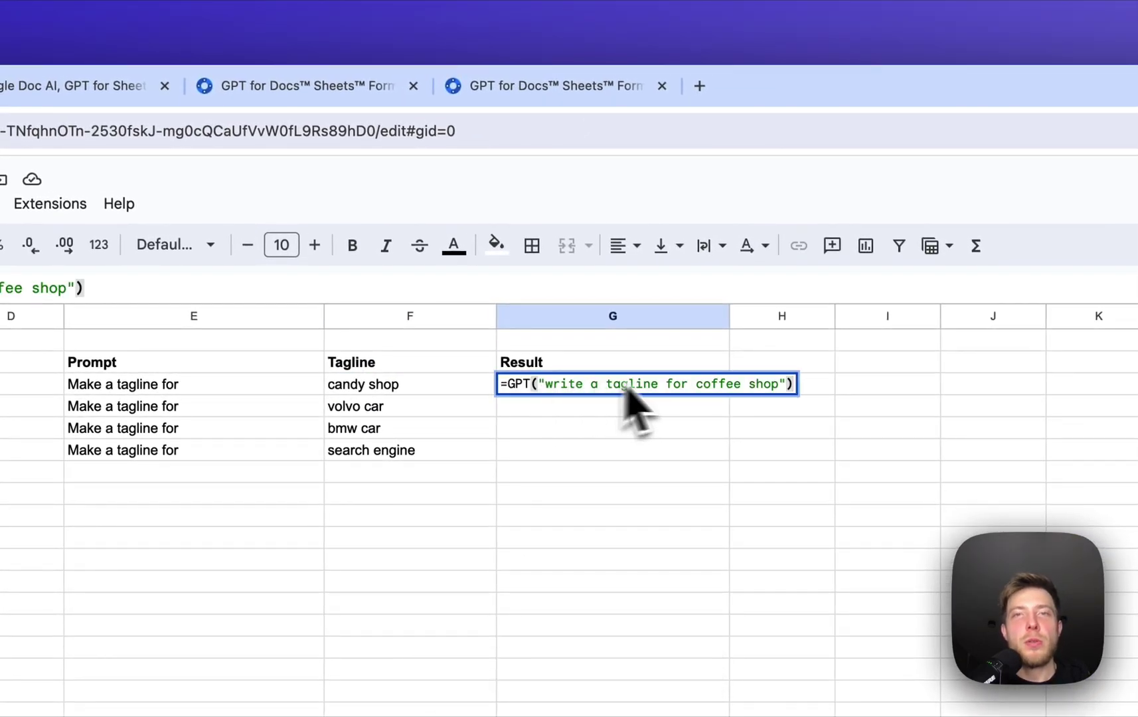
click(784, 384)
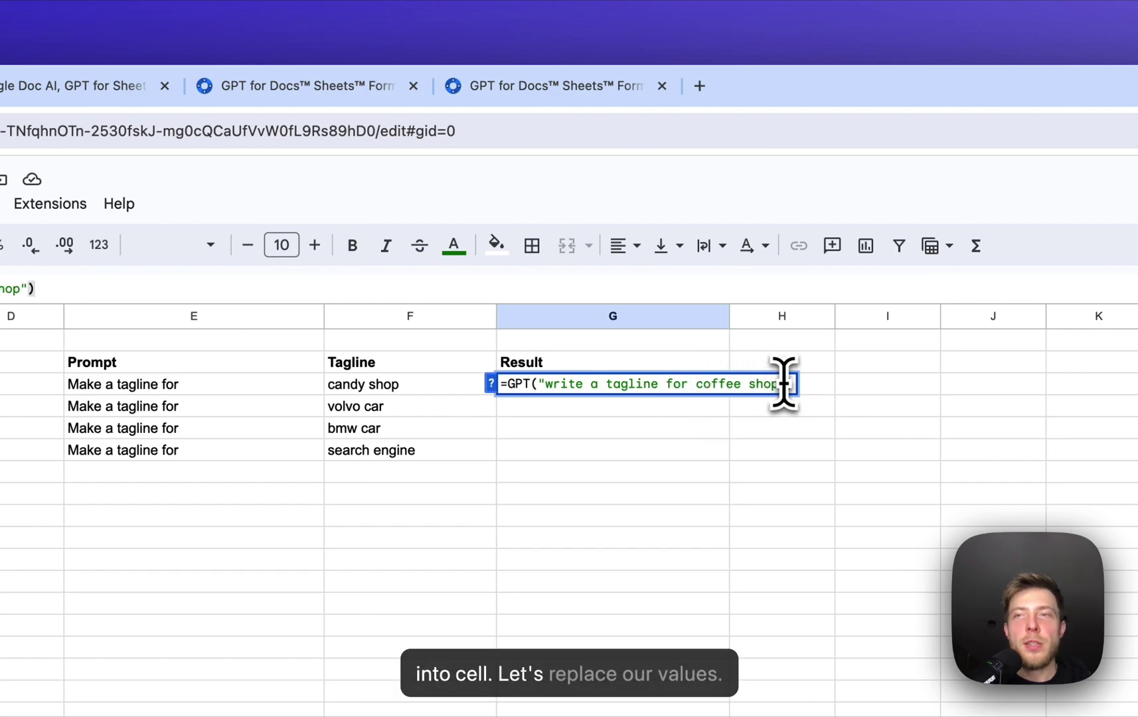
double_click(538, 384)
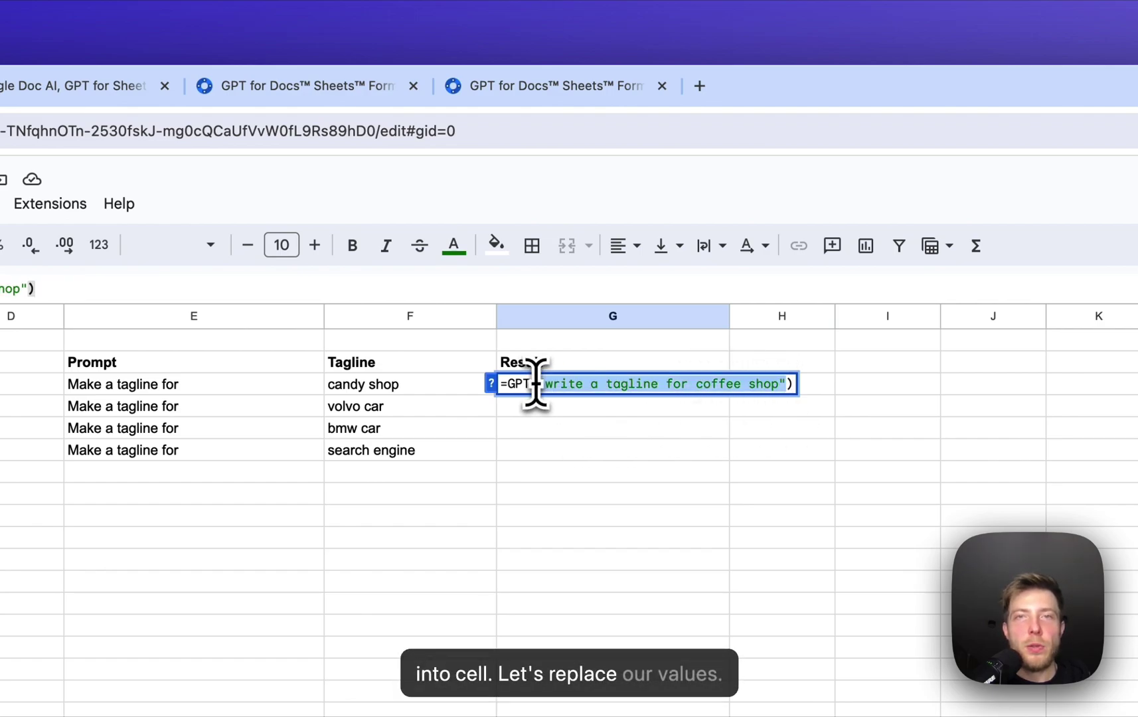
key(BackSpace)
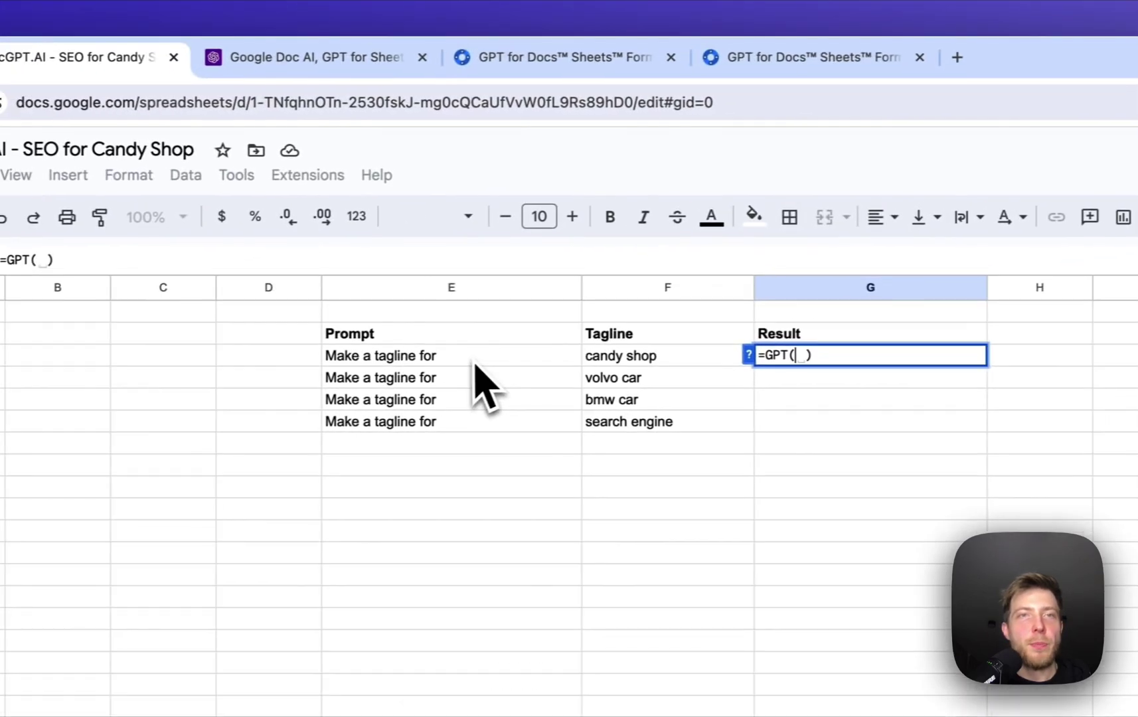
click(474, 357)
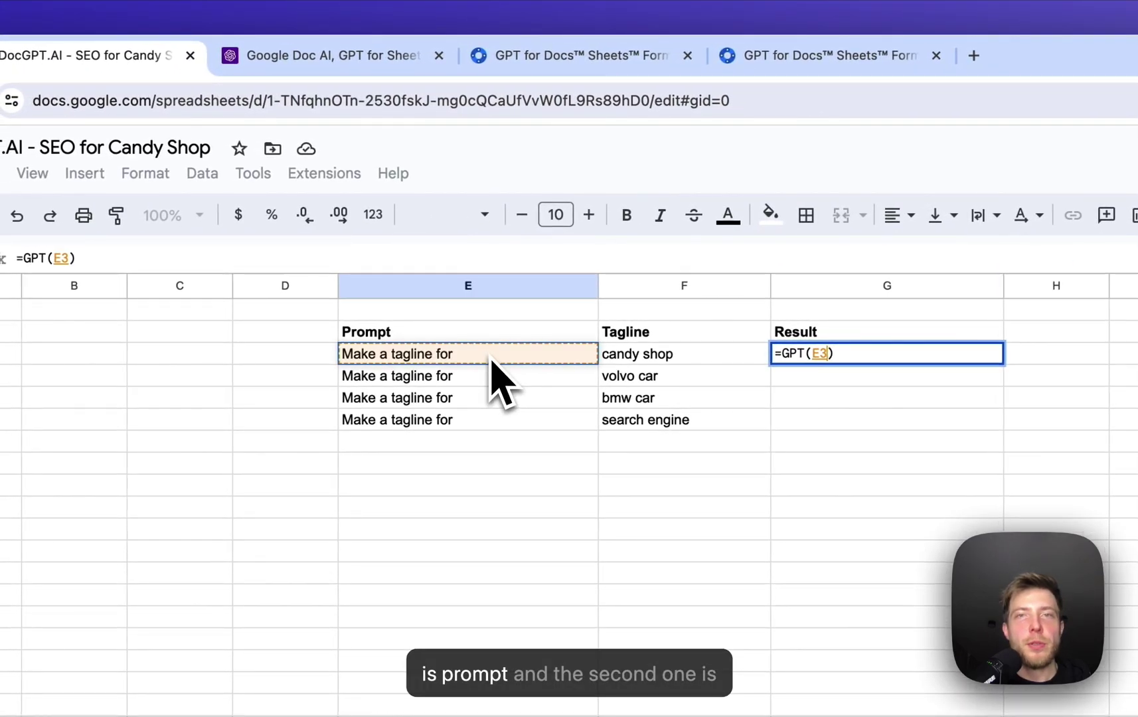
text(,)
click(652, 356)
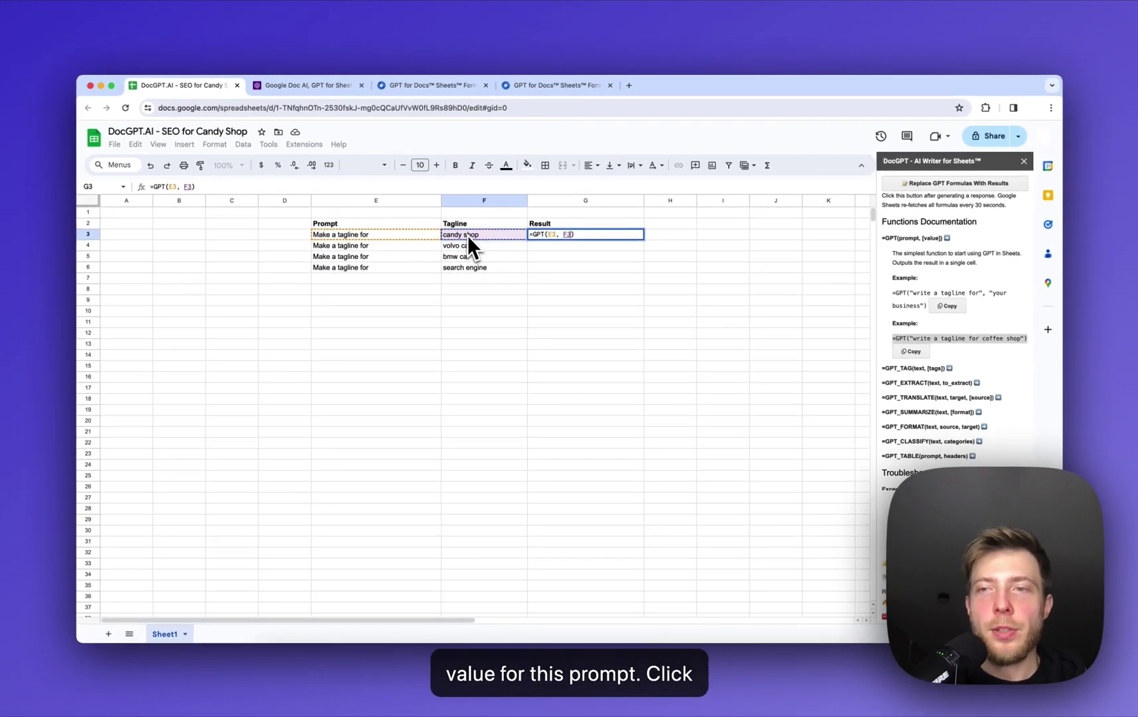
key(Return)
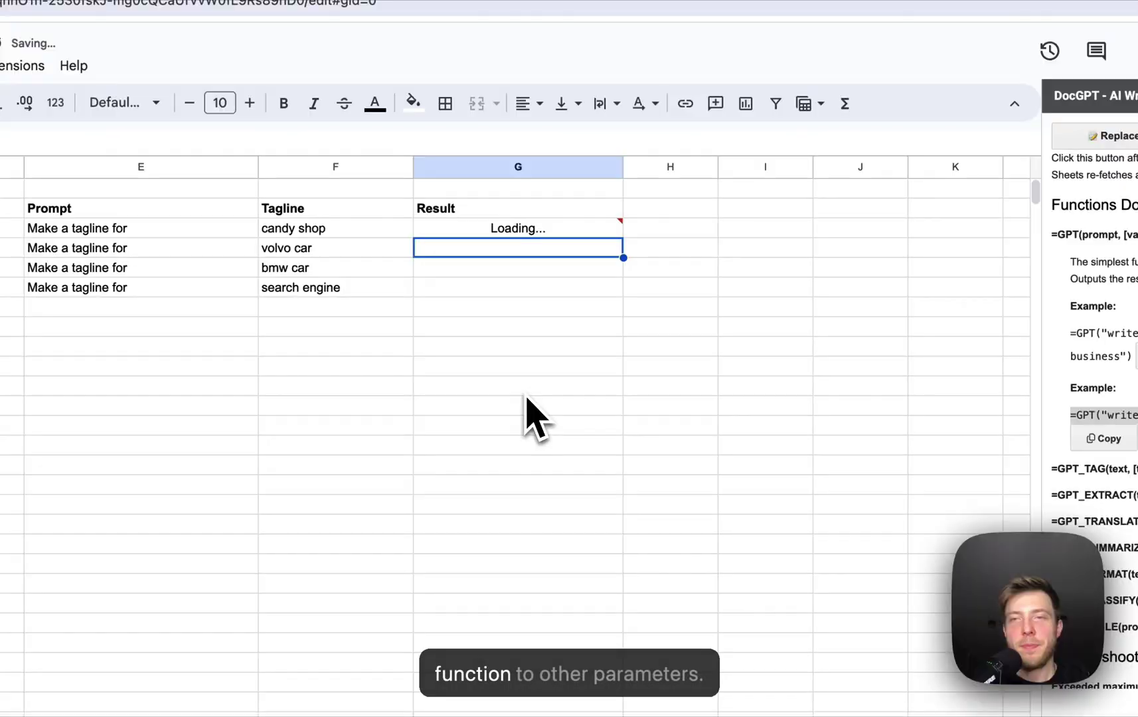
- Fill the GPT formula from G3 down to G6 for volvo car, bmw car and search engine
click(532, 384)
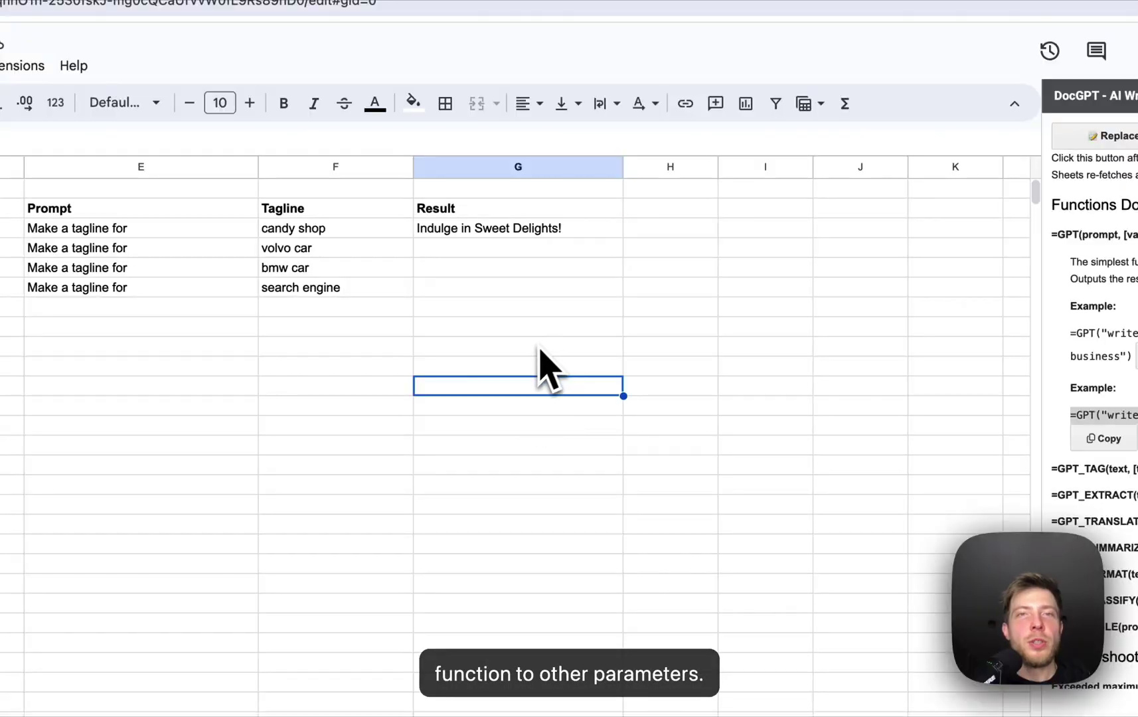
click(600, 234)
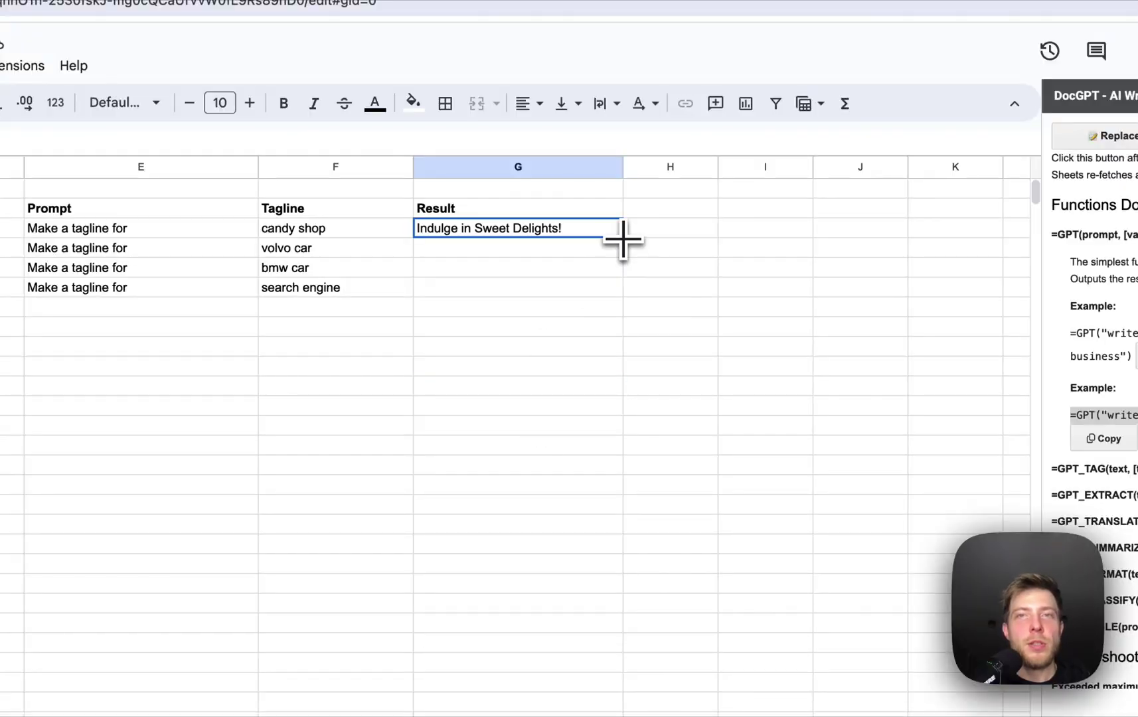
drag(604, 289, 604, 291)
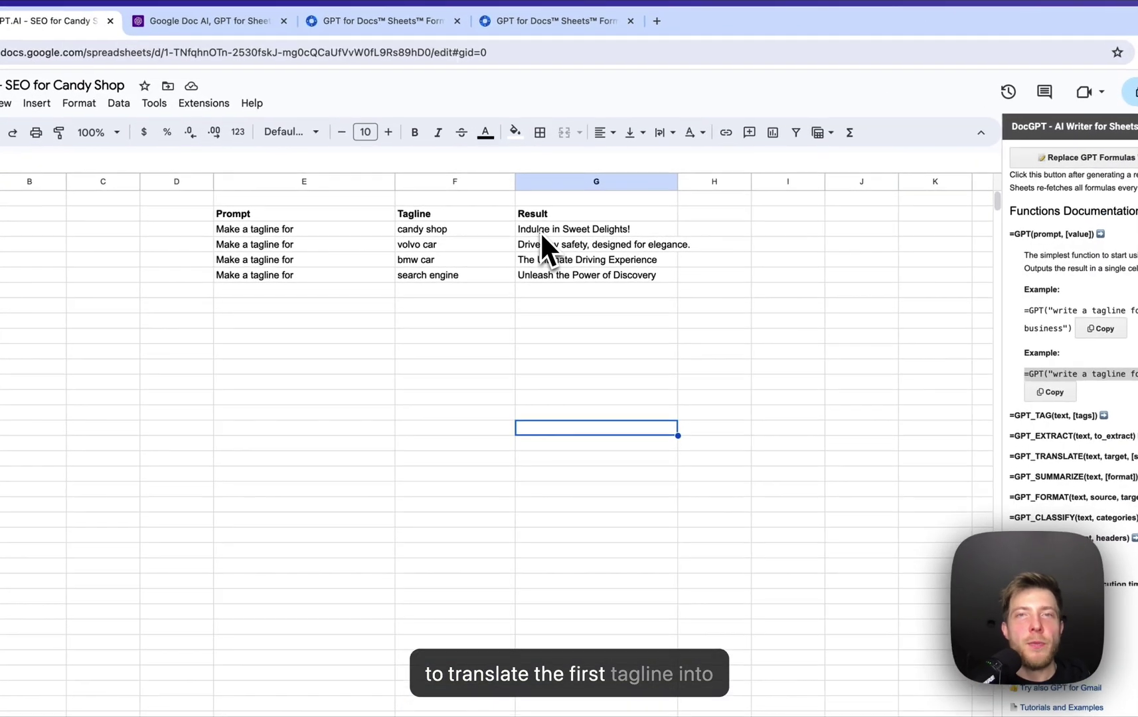
- Copy the candy-shop tagline "Indulge in Sweet Delights!" from the Result column
click(540, 231)
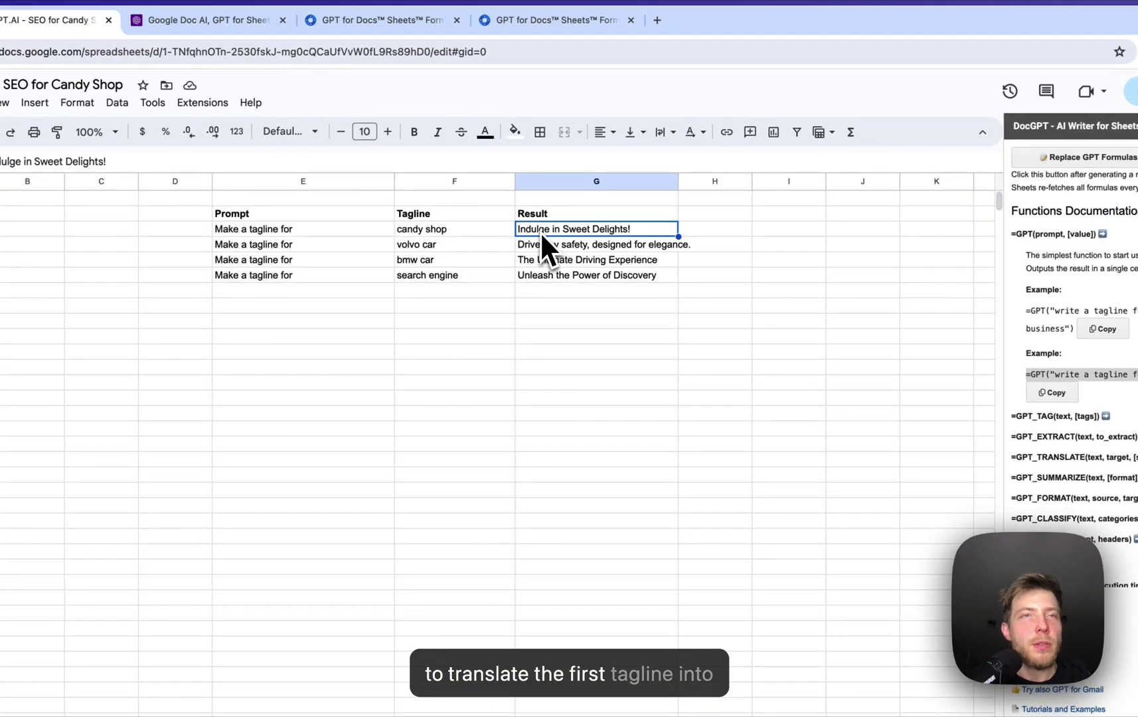
key(ctrl+c)
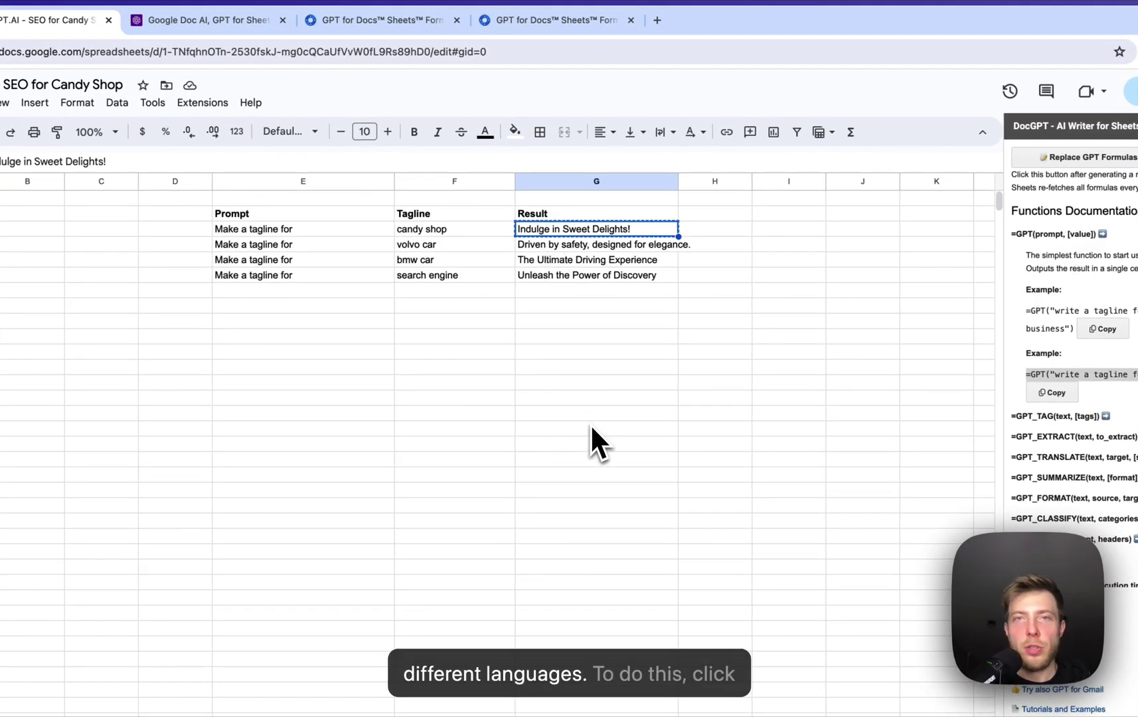
click(590, 425)
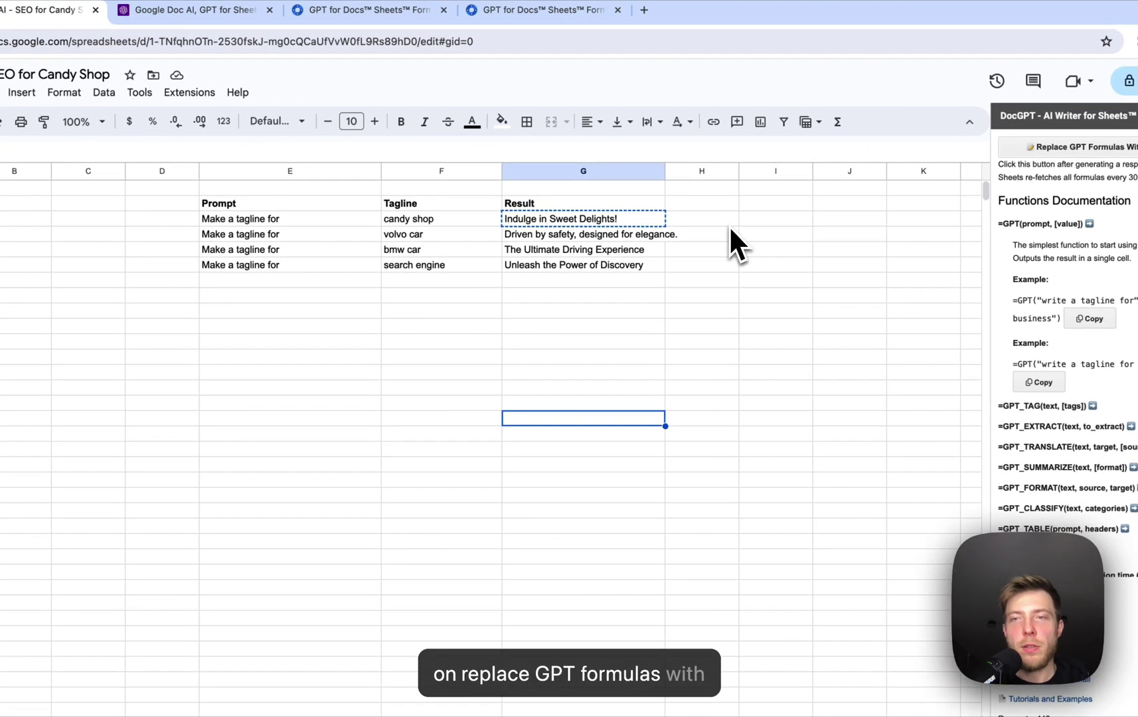
click(601, 224)
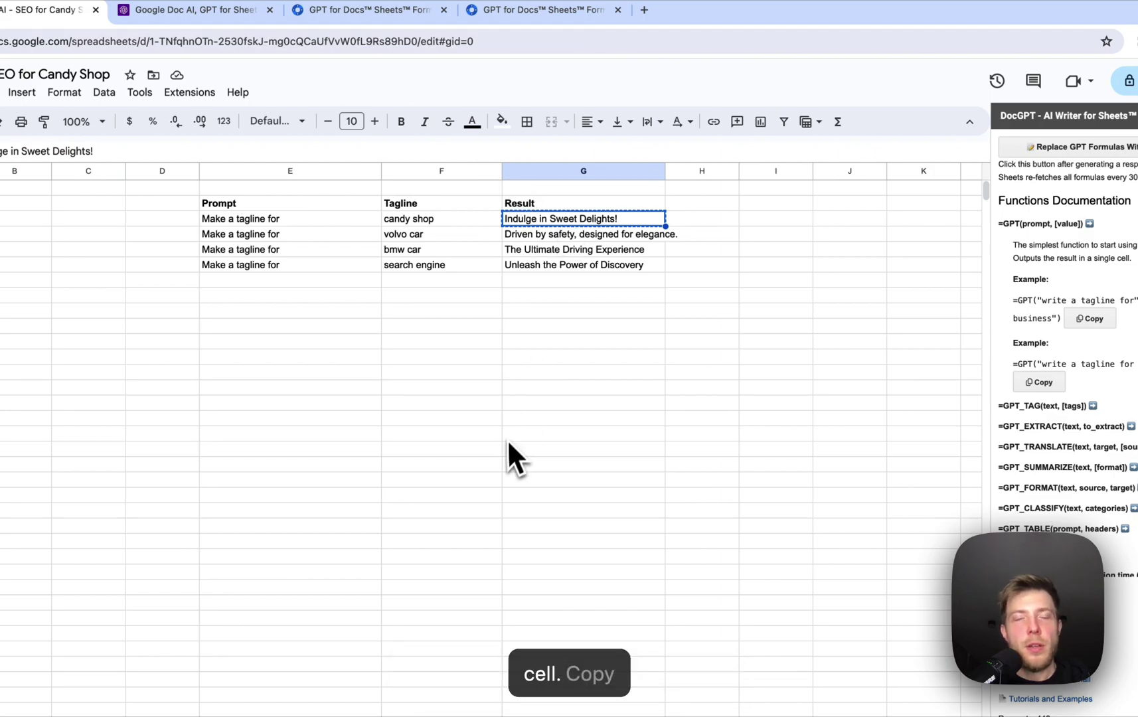
- Paste the tagline under the Text header and fill it down to the portuges (brazil) row
scroll(507, 442, down, 2)
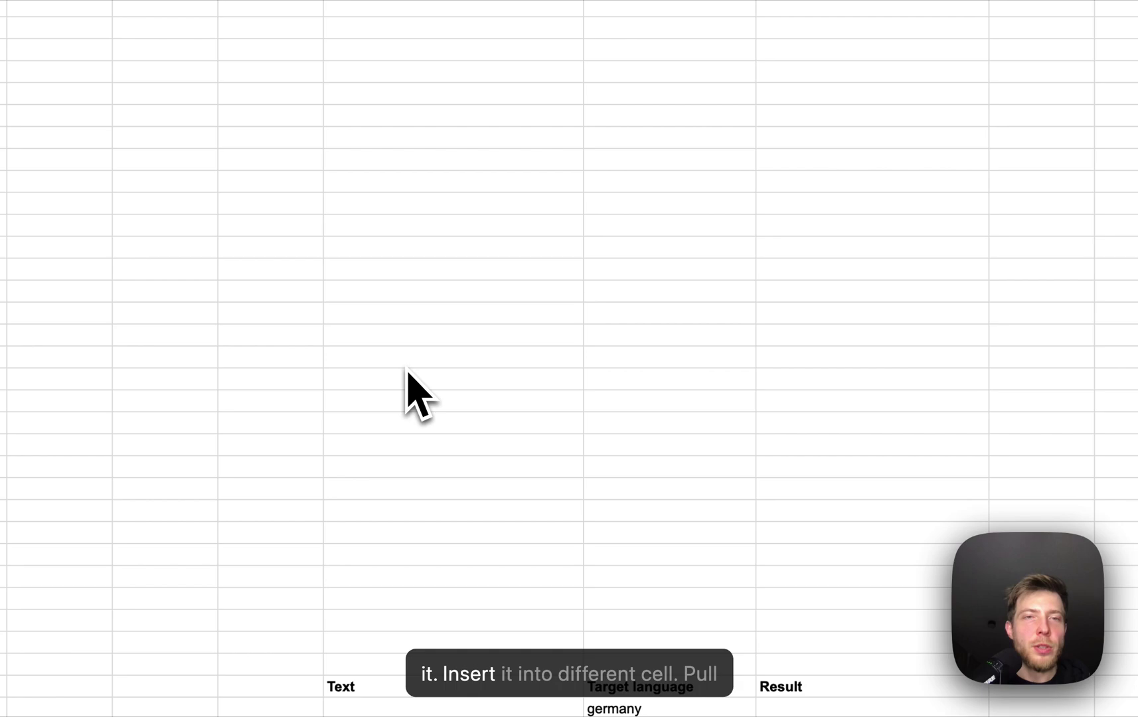
scroll(408, 372, down, 5)
key(super+v)
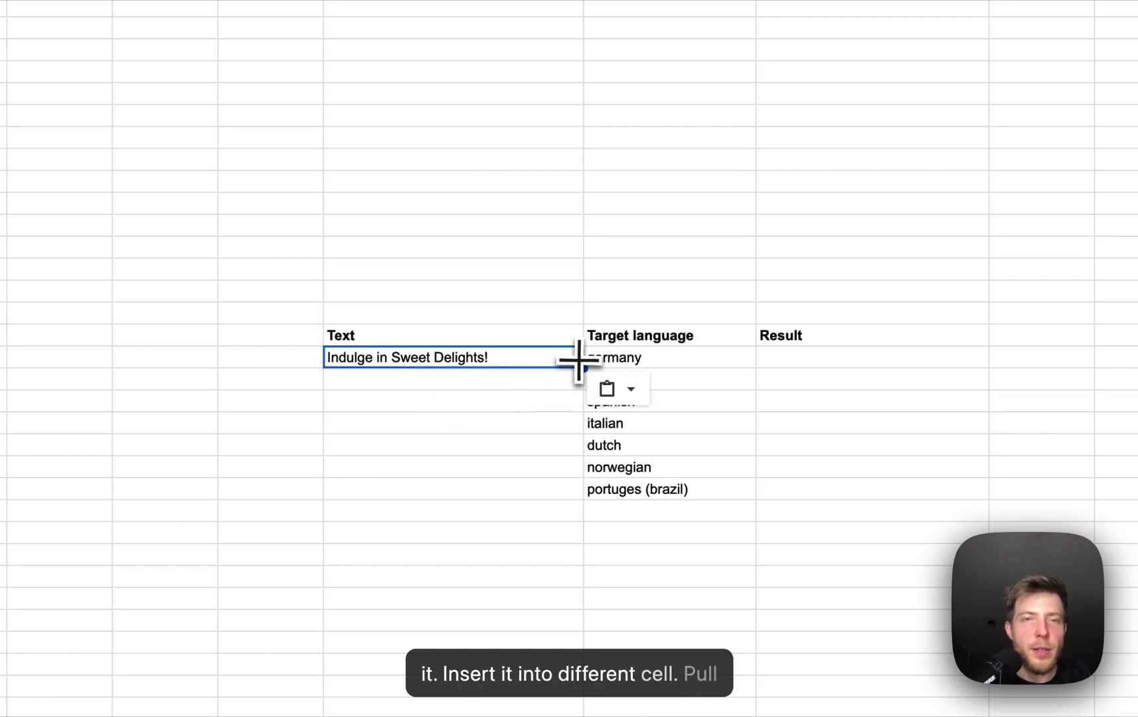
drag(583, 368, 551, 501)
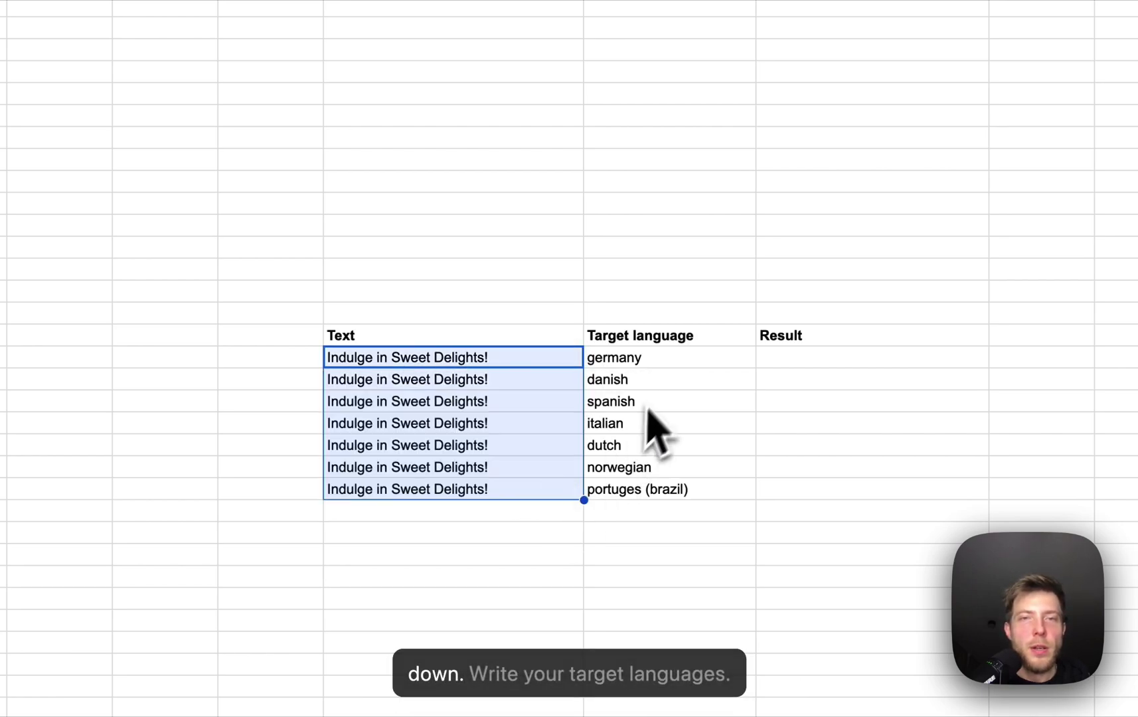
click(678, 362)
scroll(677, 362, right, 7)
scroll(678, 361, down, 2)
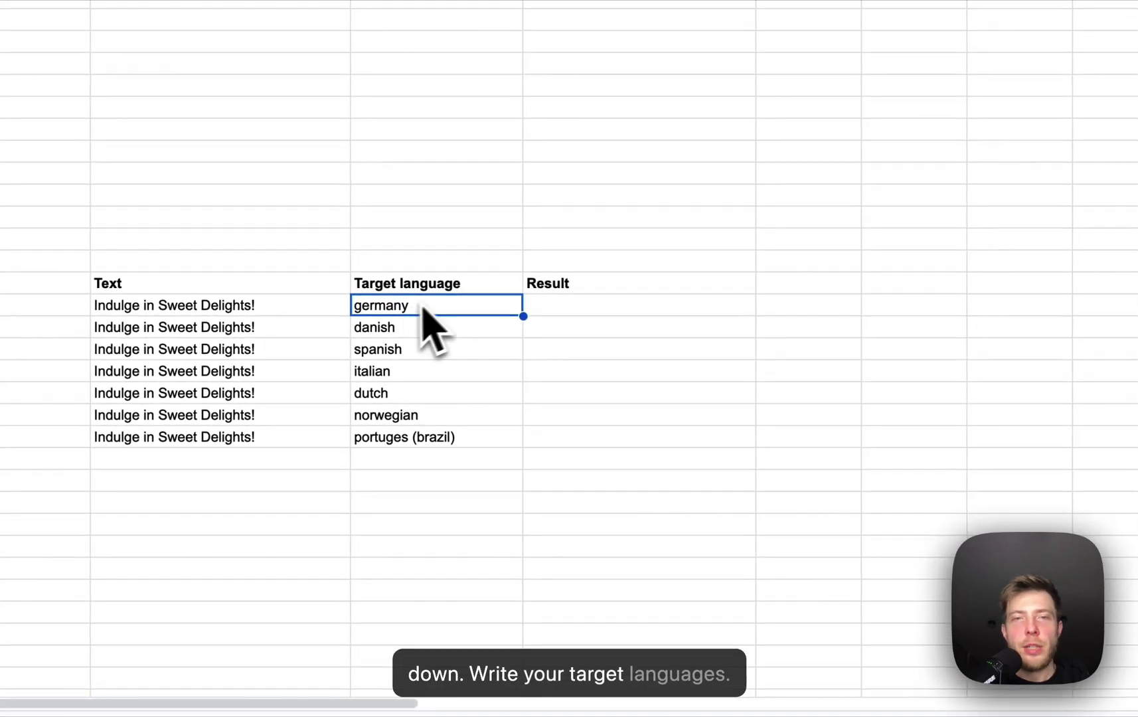
- Copy the second GPT_TRANSLATE example formula from the DocGPT sidebar documentation
click(573, 311)
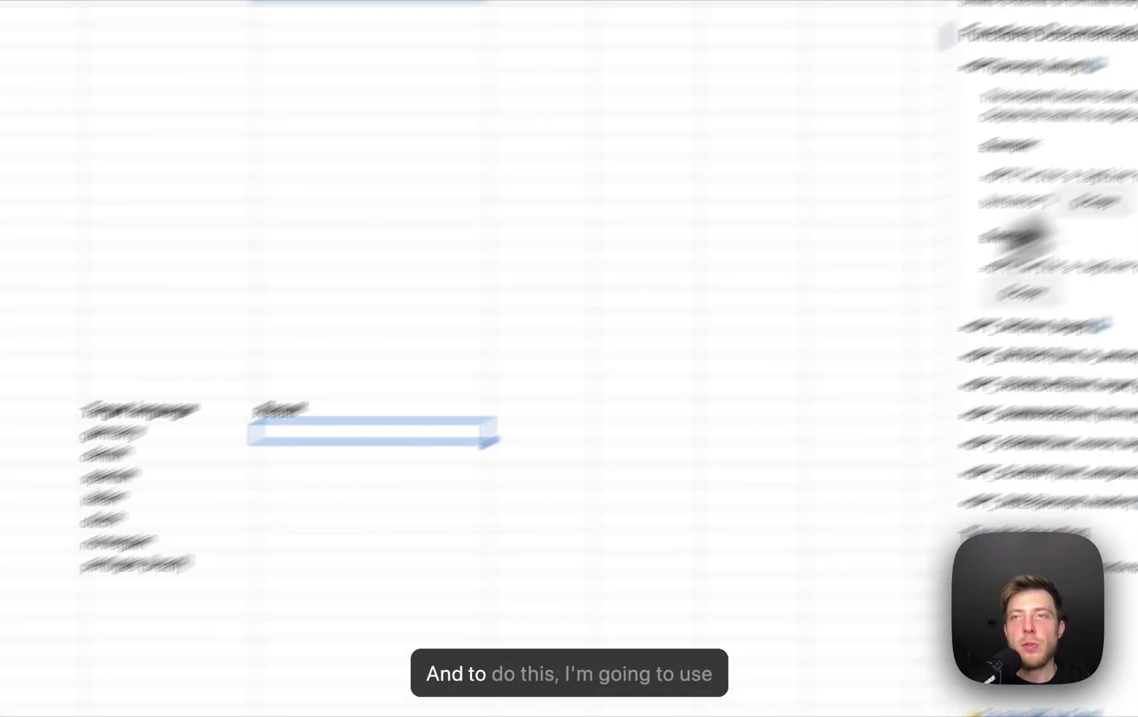
click(840, 185)
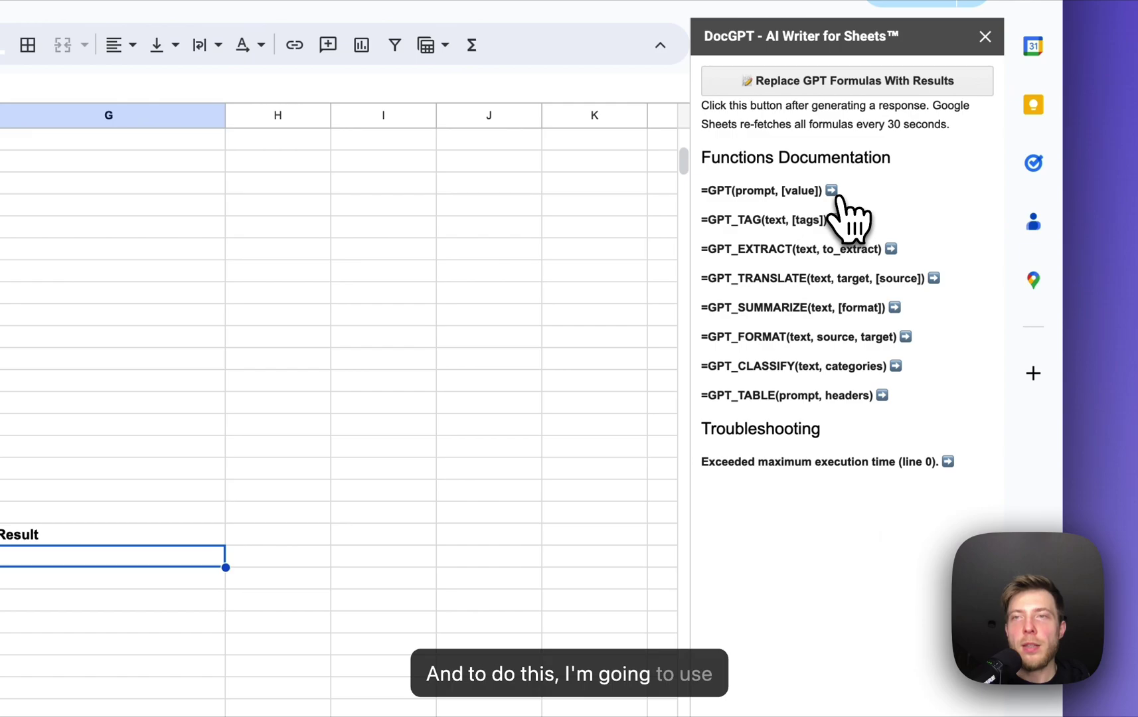
click(776, 279)
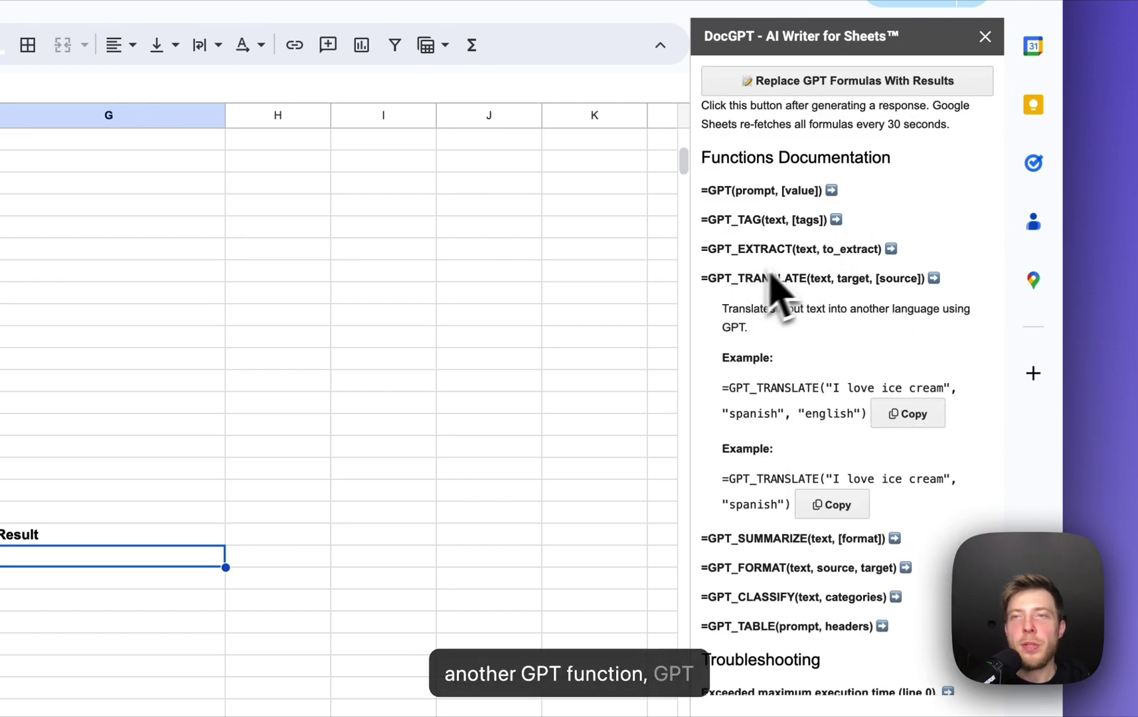
click(833, 506)
- Paste it into G43 and edit it to =GPT_TRANSLATE(E43, F43), giving the German translation
double_click(33, 564)
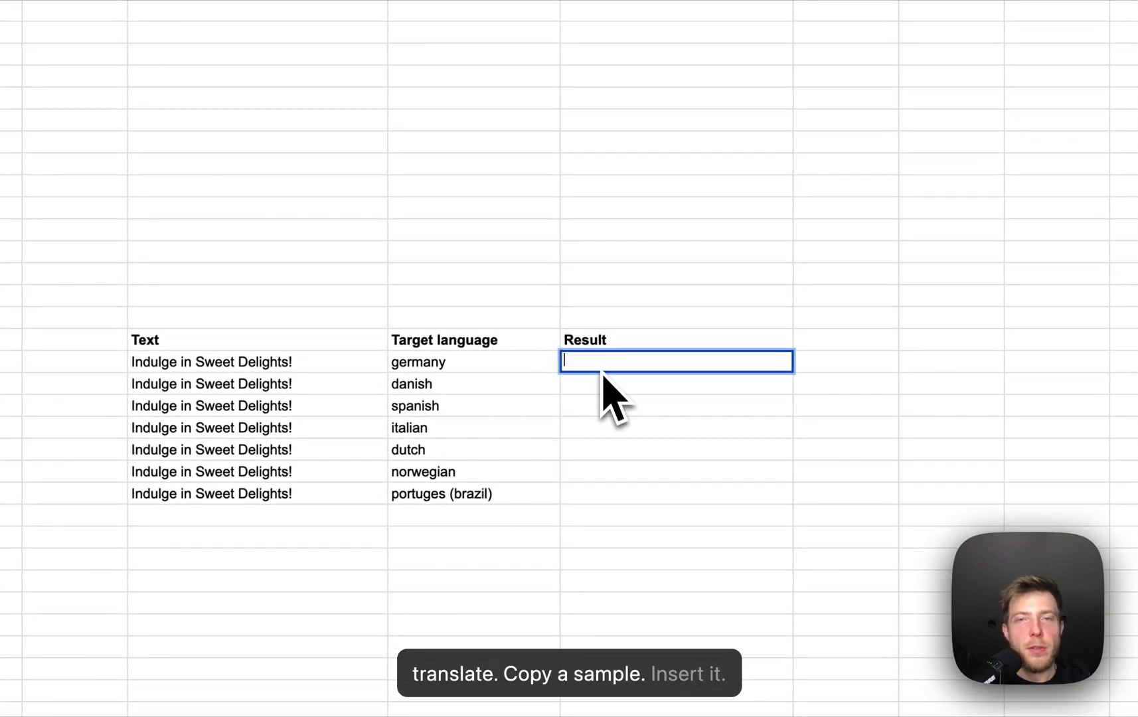
key(ctrl+v)
drag(811, 361, 683, 362)
key(BackSpace)
click(312, 368)
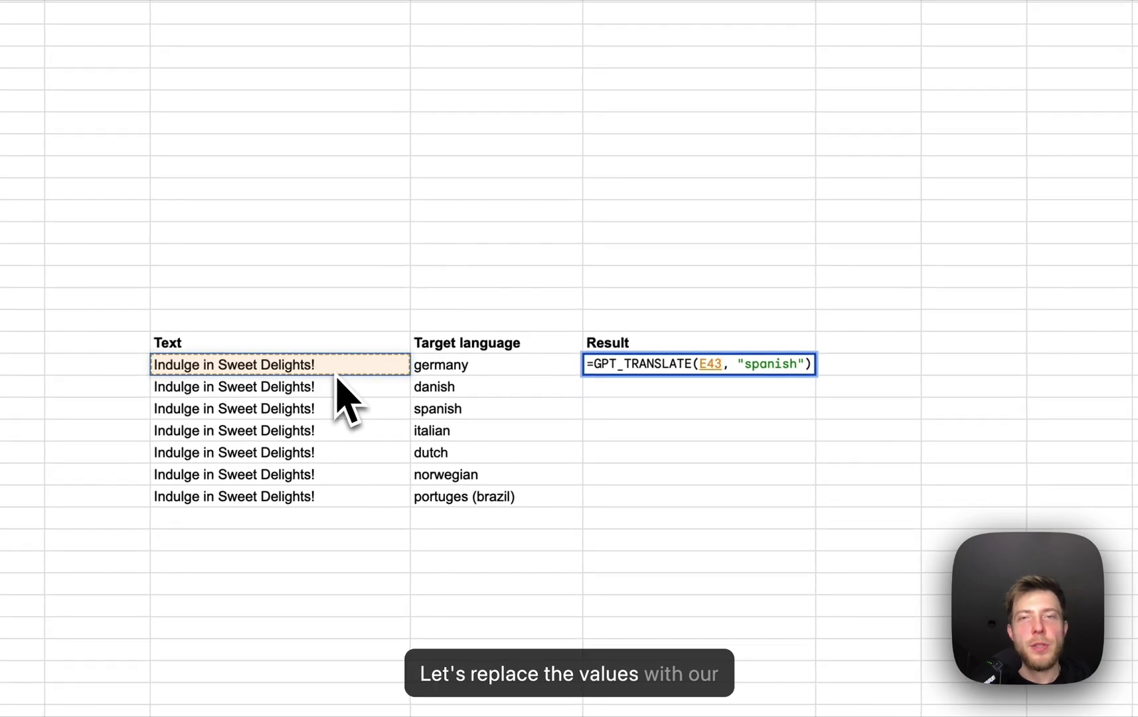
drag(806, 364, 736, 365)
key(BackSpace)
click(487, 372)
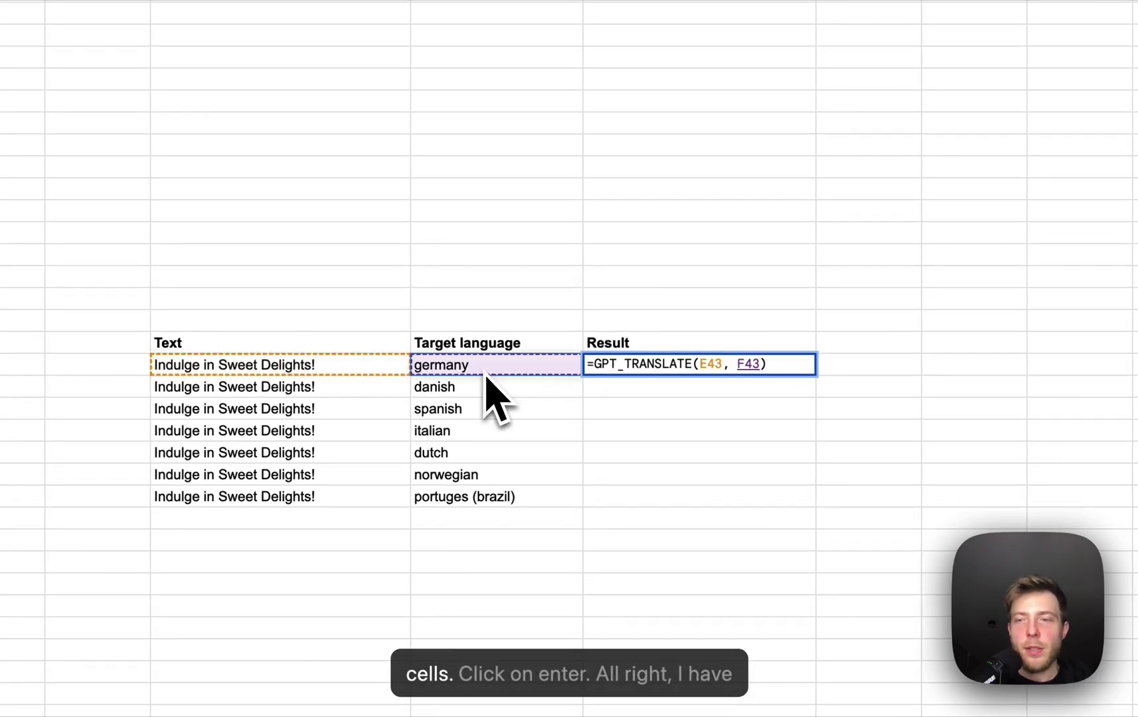
key(Return)
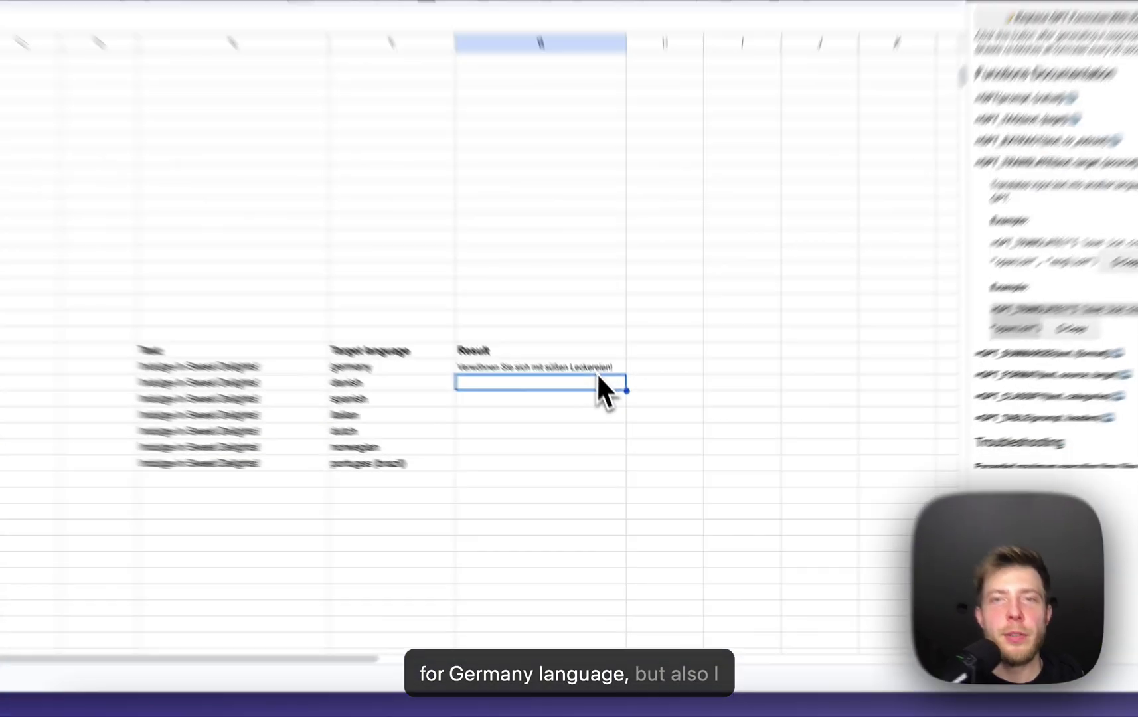
- Fill the GPT_TRANSLATE formula from G43 down to G49 for all seven languages
click(608, 418)
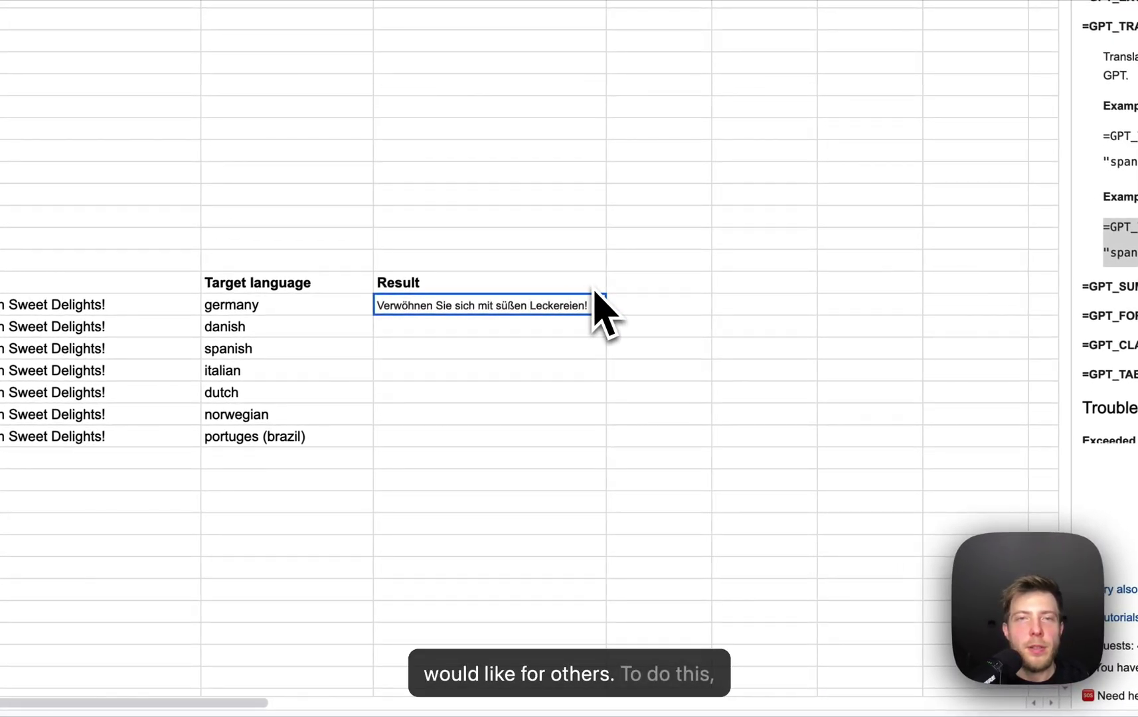
drag(605, 338, 571, 438)
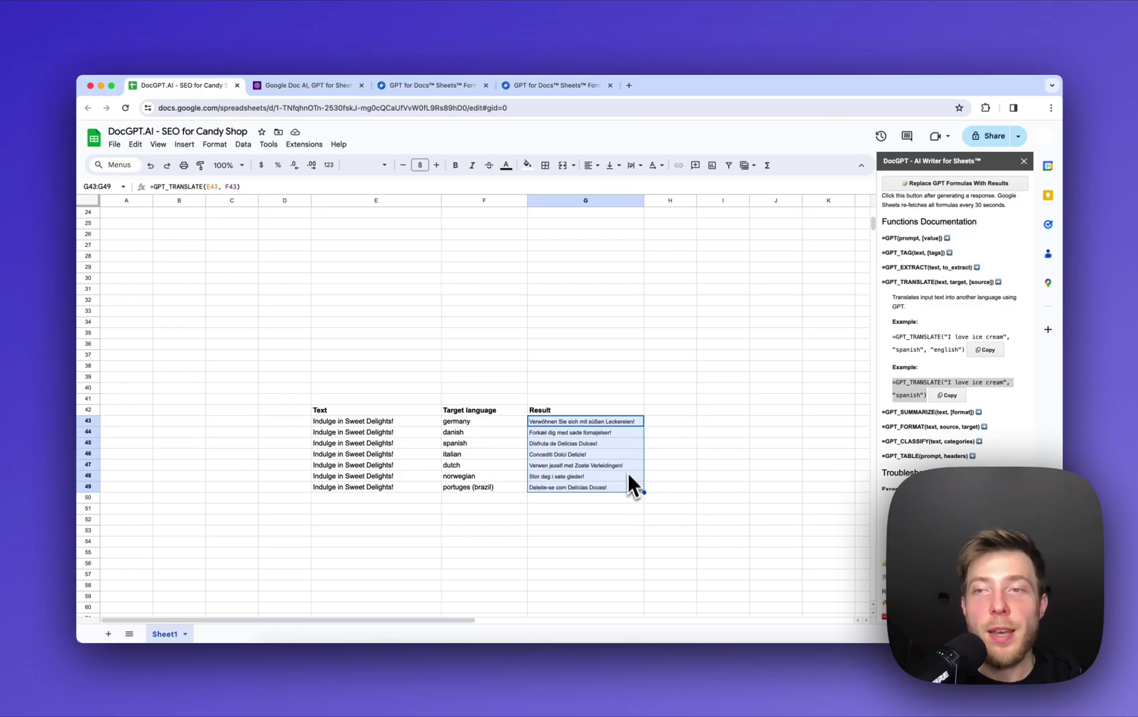
click(708, 453)
scroll(664, 444, down, 1)
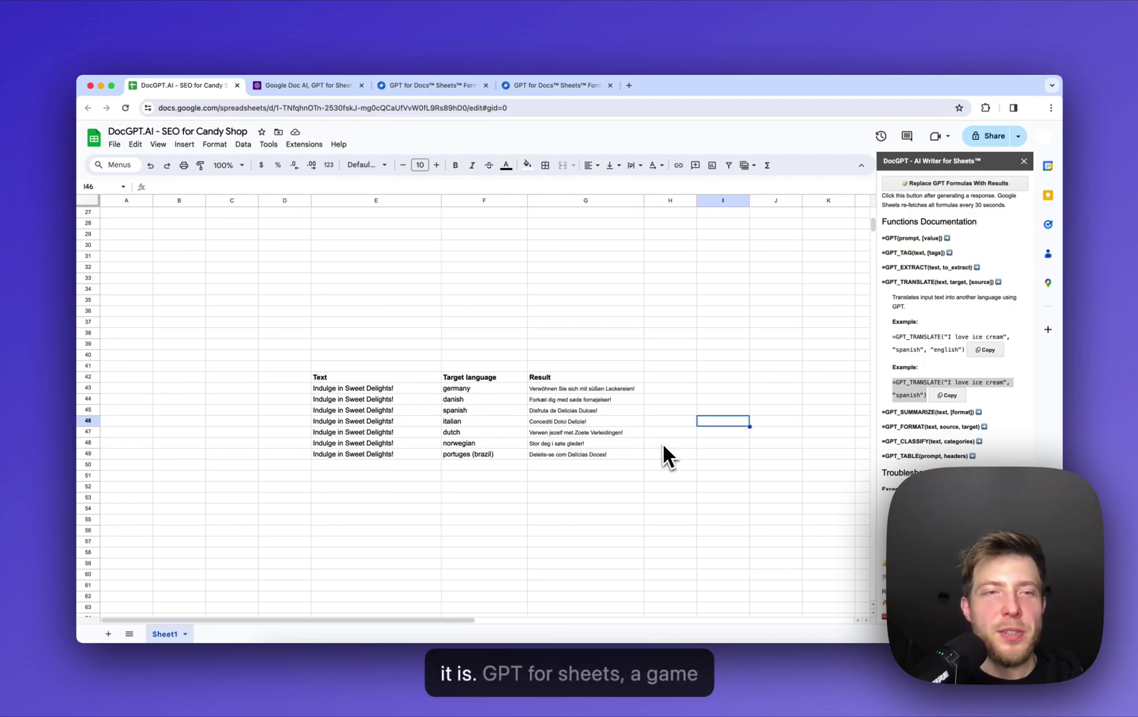